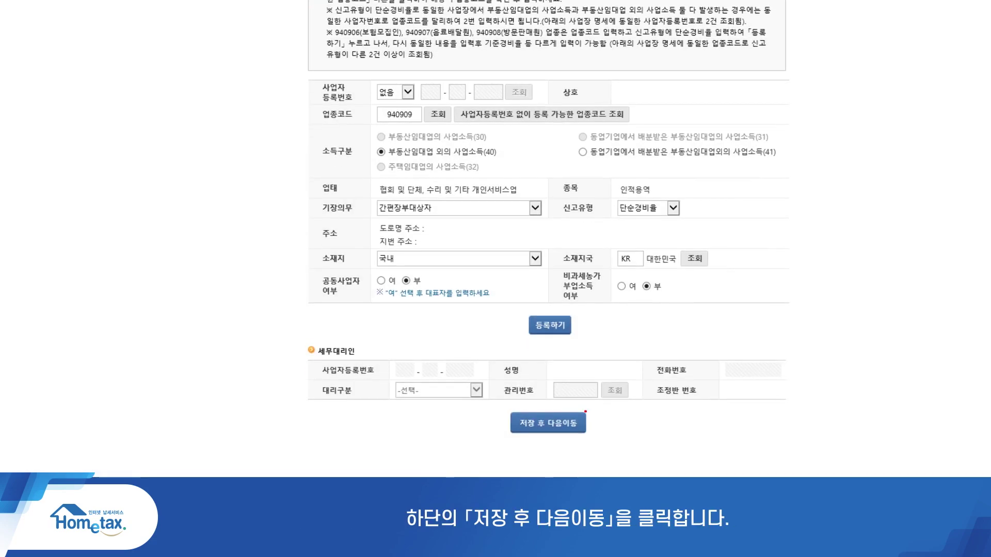
# - Save the basic information, then enter and save 10,000,000 won revenue for business code 940909 at the general simple expense rate (일반율)
pyautogui.click(548, 423)
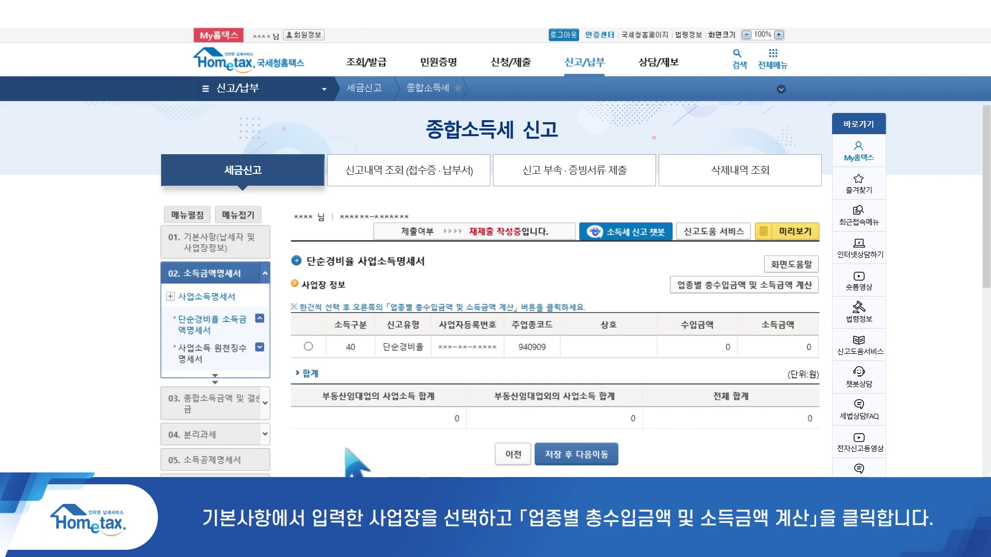
pyautogui.click(309, 346)
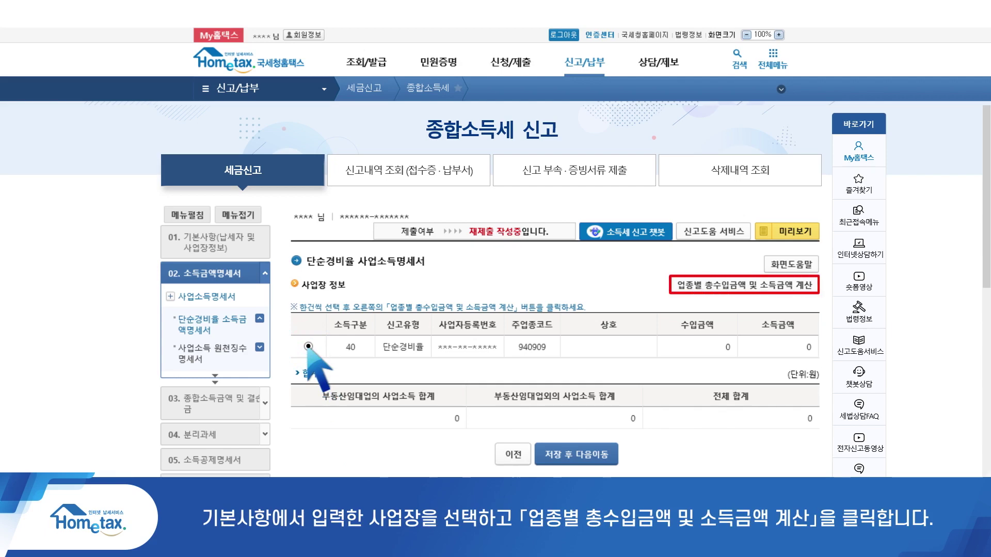
pyautogui.click(705, 285)
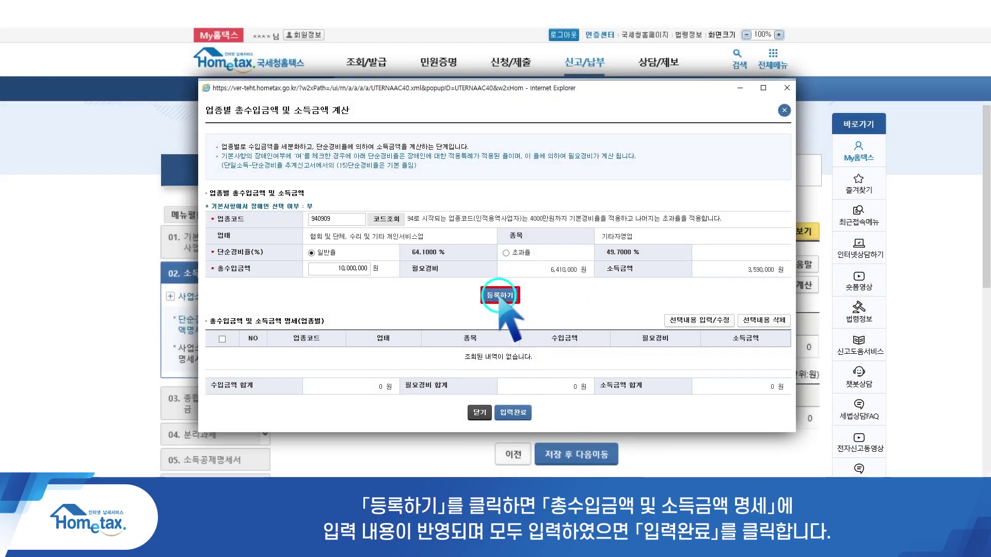
pyautogui.click(513, 413)
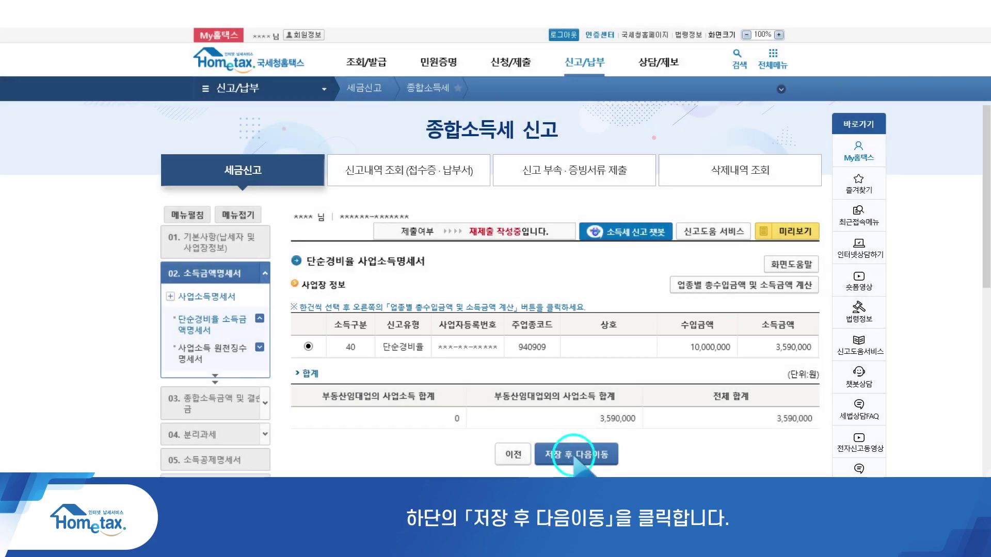
pyautogui.click(576, 456)
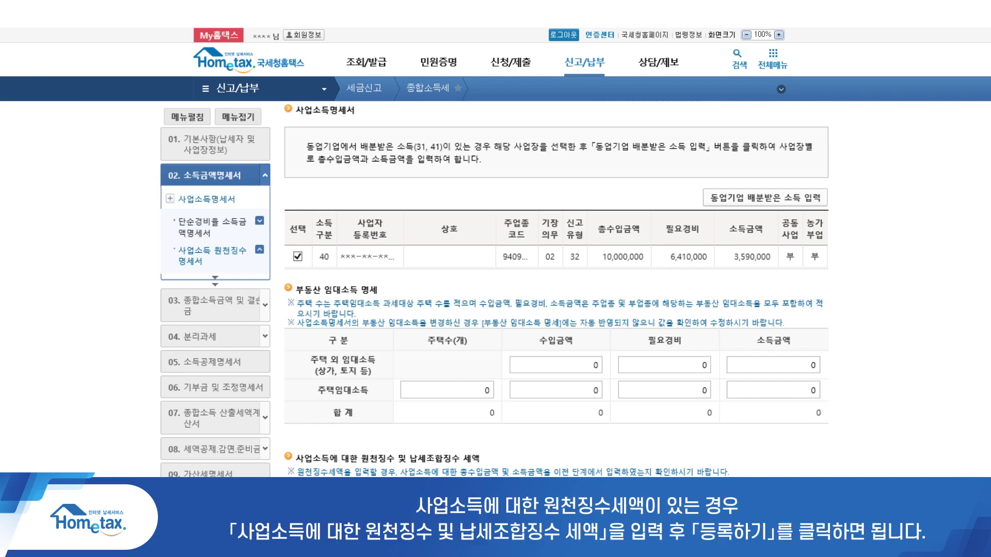
# - Retrieve the 사업장현황신고 rental property details and apply them to the separately taxed housing rental income calculation
pyautogui.scroll(-5, 556, 258)
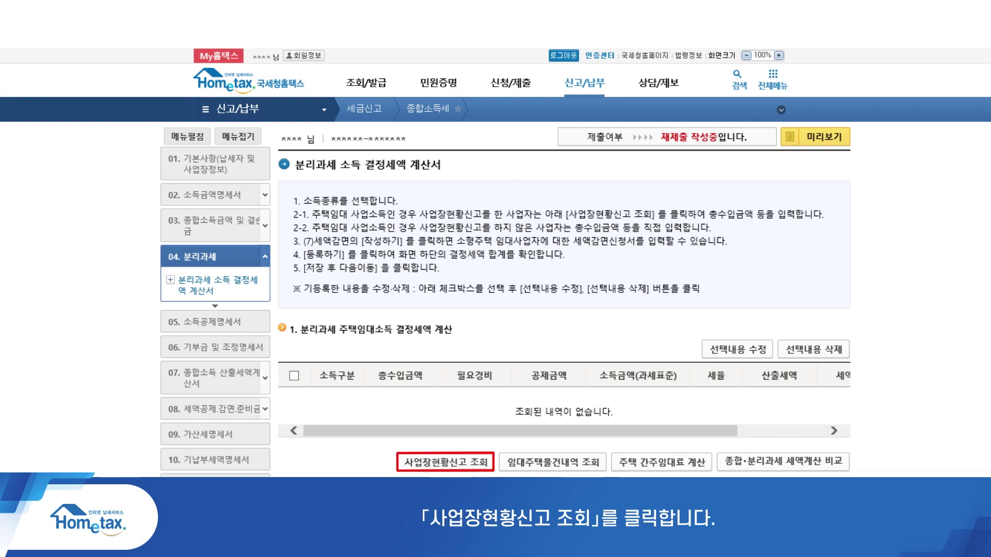
pyautogui.click(445, 462)
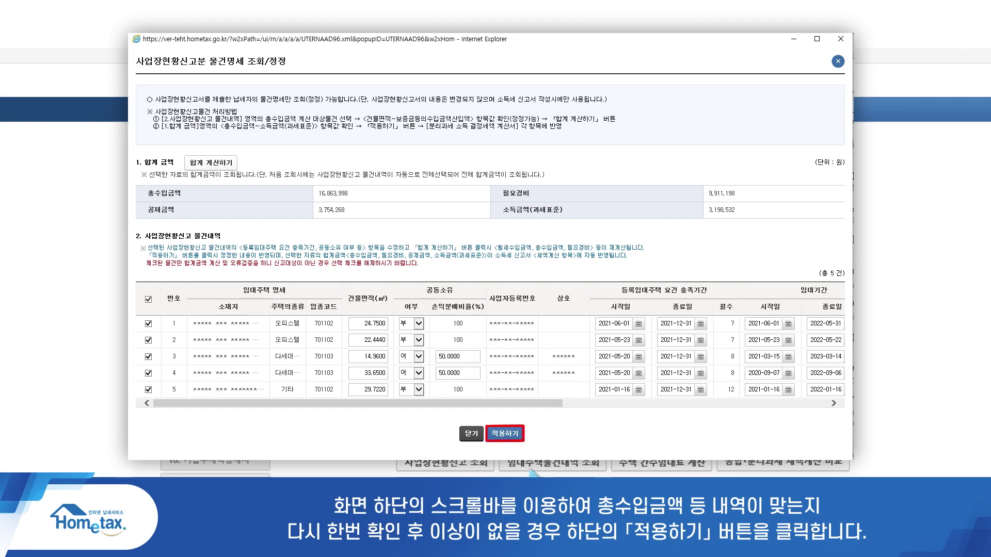
pyautogui.click(504, 433)
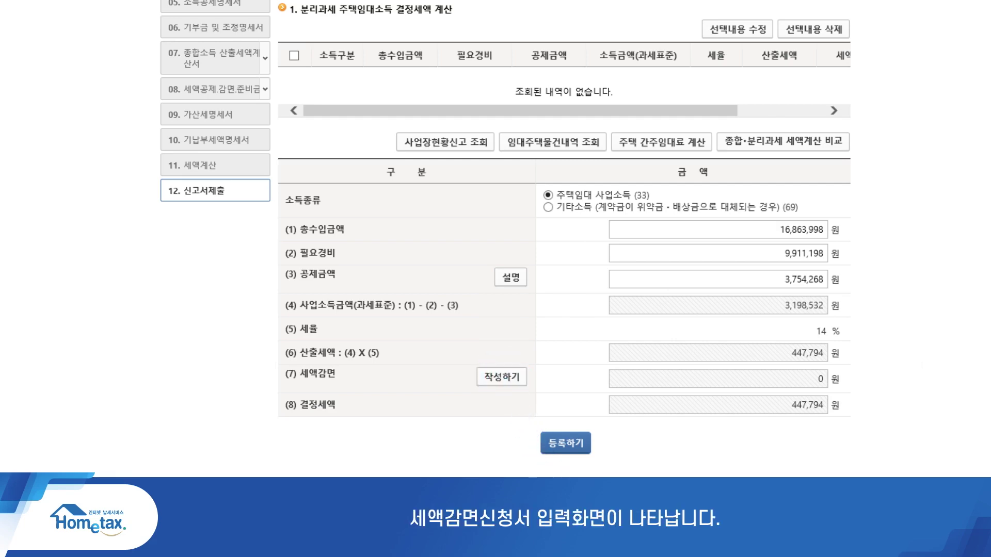
# - Complete the small rental housing tax reduction application, adding the business and registering the rental home at the 1호 단기 30% reduction rate
pyautogui.click(502, 377)
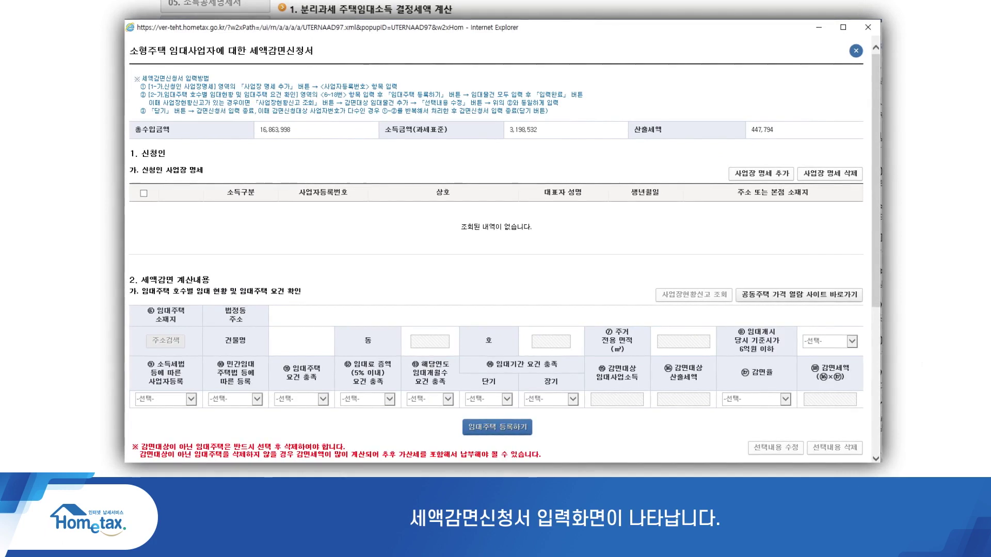
pyautogui.click(761, 173)
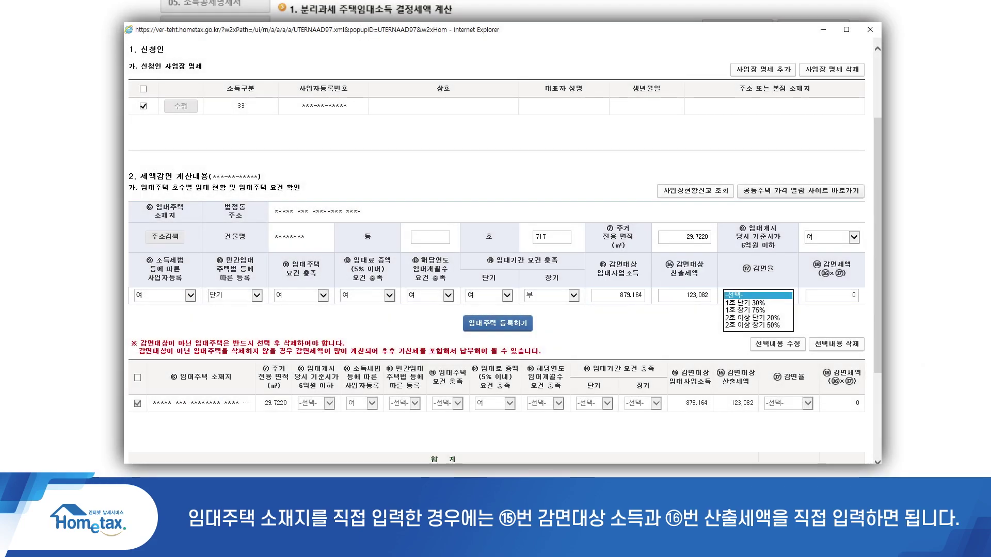
pyautogui.click(745, 303)
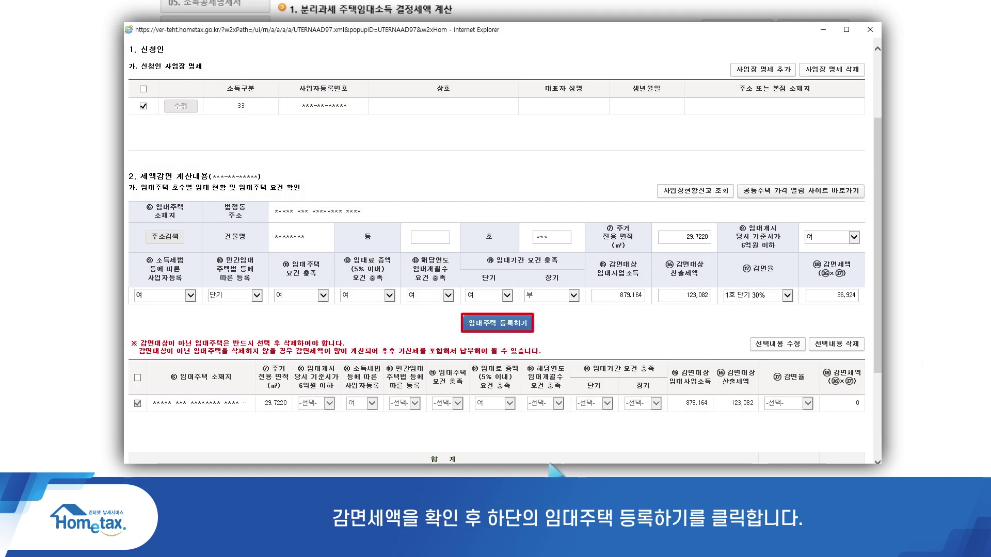
pyautogui.click(496, 326)
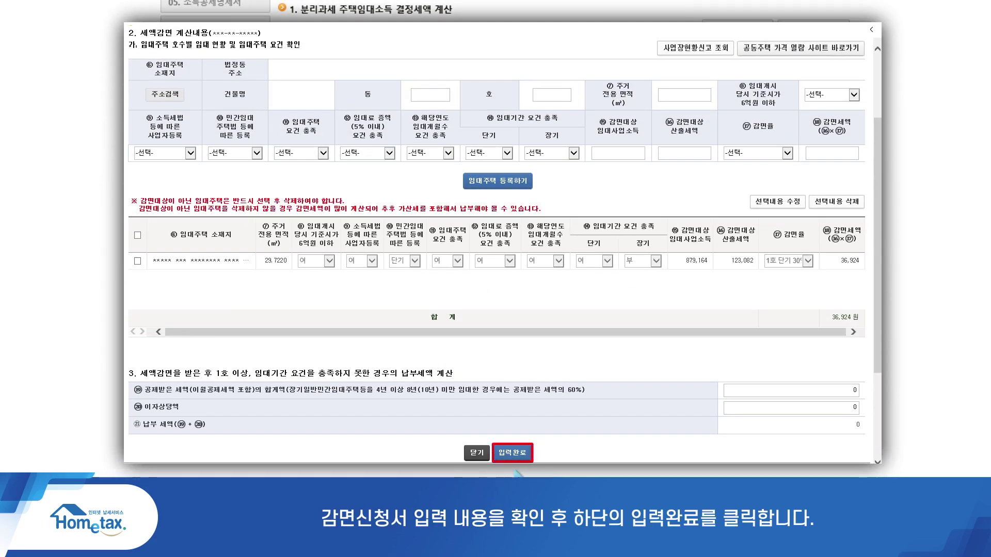
pyautogui.click(511, 453)
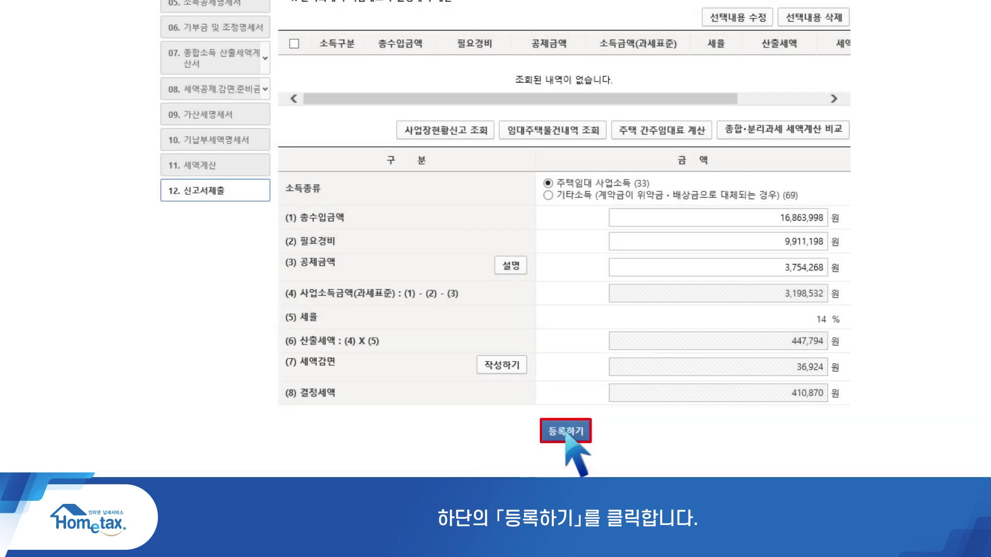
# - Register the 주택임대 사업소득 (33) calculation in the 분리과세 statement, then save it and continue
pyautogui.click(566, 432)
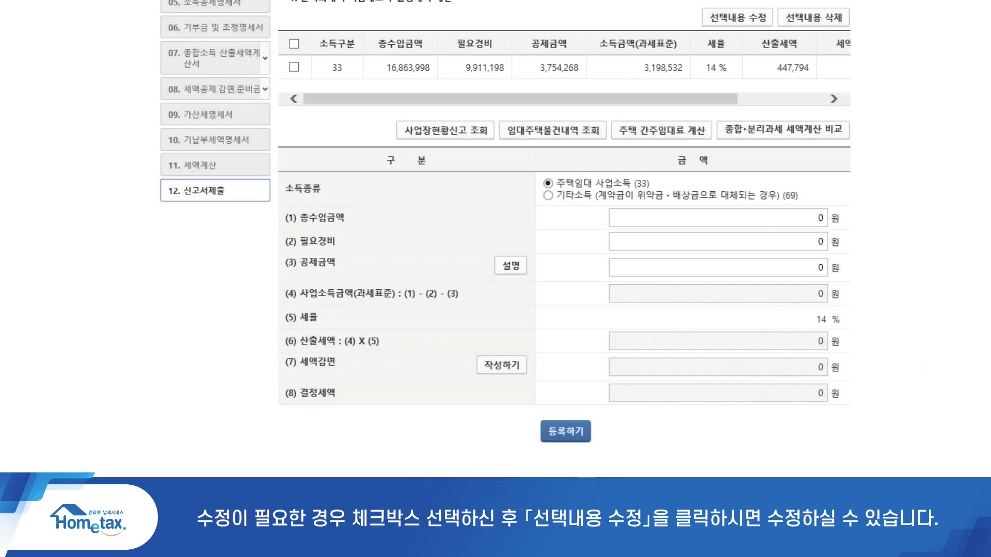
pyautogui.click(294, 67)
pyautogui.click(733, 23)
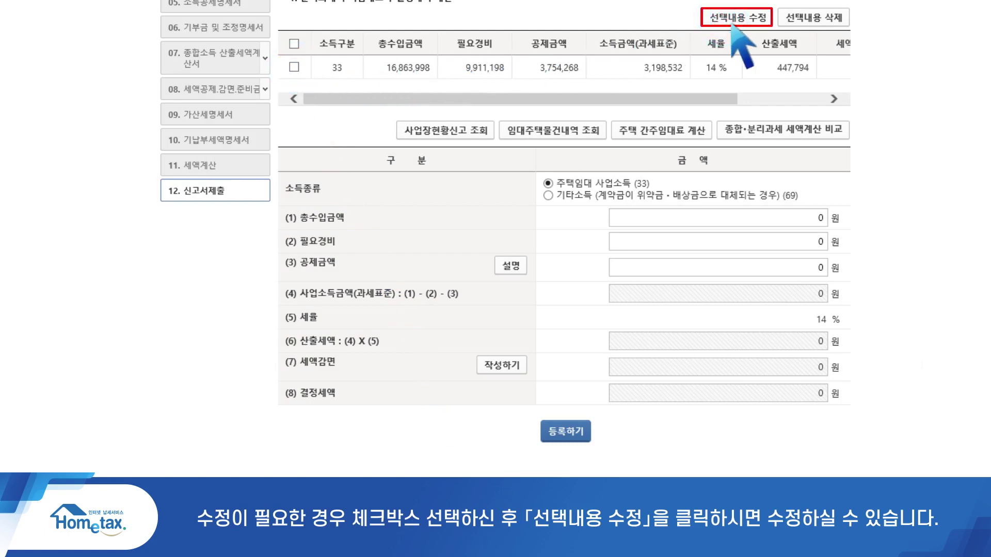
pyautogui.scroll(-5, 564, 258)
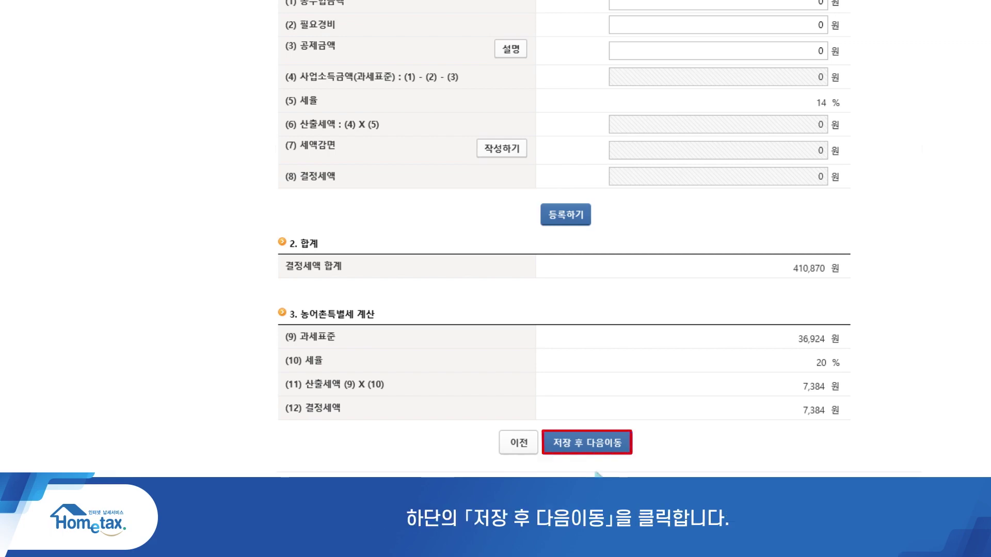
pyautogui.click(585, 445)
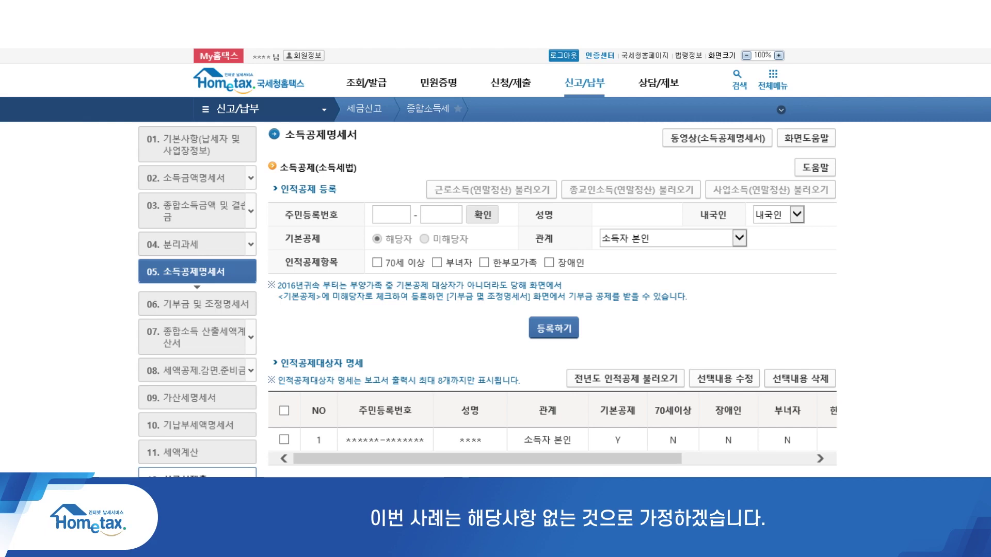
# - Save the 소득공제명세서 without adding any deductions and continue
pyautogui.scroll(-10, 552, 258)
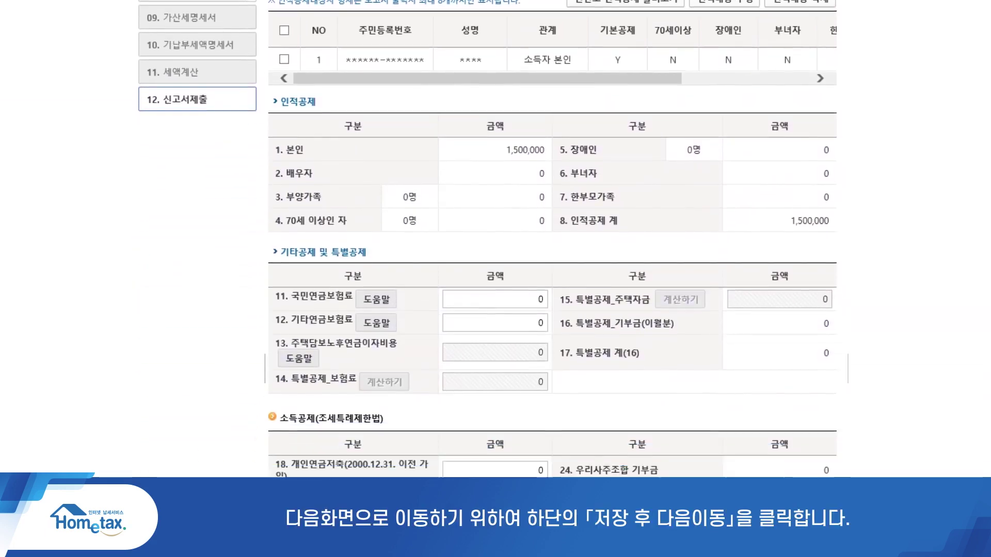
pyautogui.scroll(-3, 552, 258)
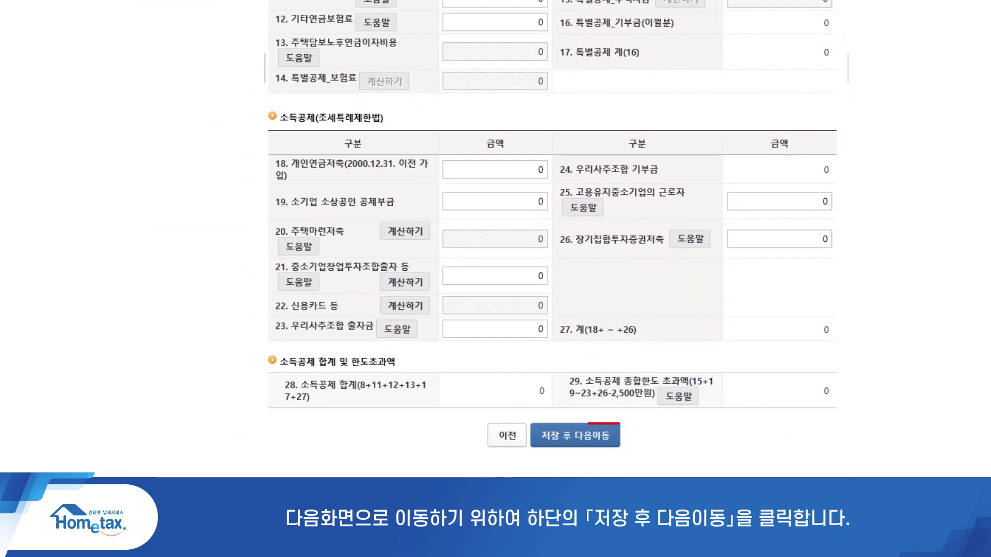
pyautogui.click(574, 435)
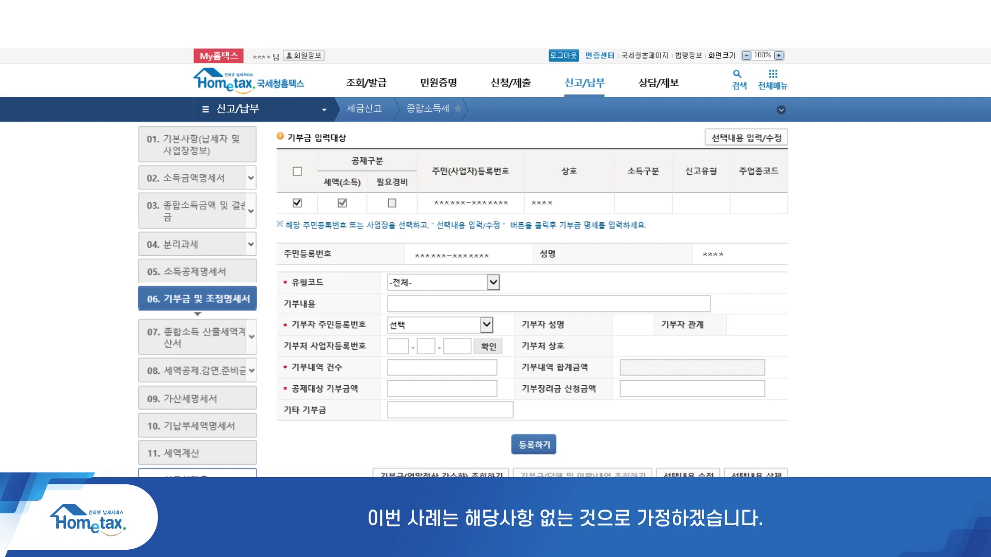
# - Pass through the donation, tax reduction and tax credit statements without adding entries, saving each and continuing
pyautogui.scroll(-6, 531, 258)
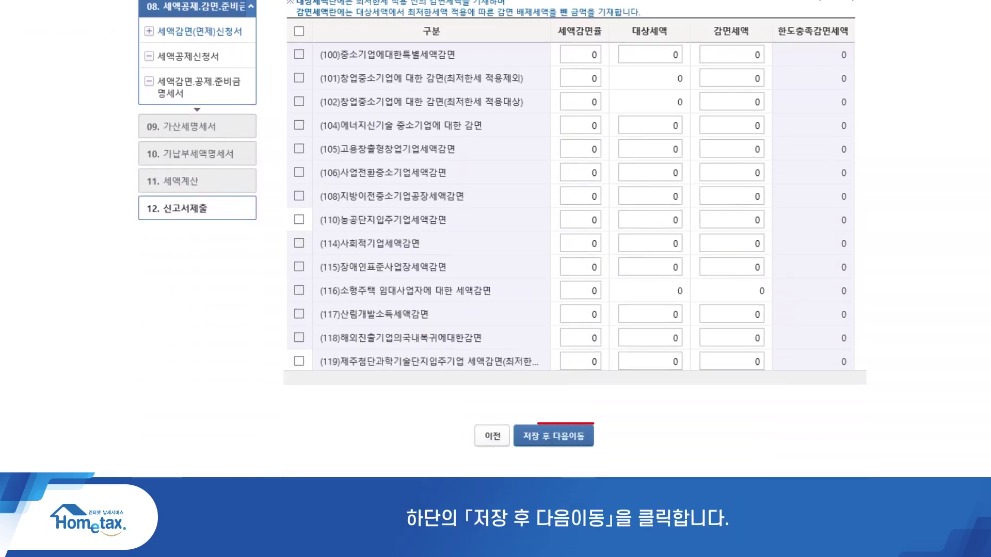
pyautogui.click(554, 436)
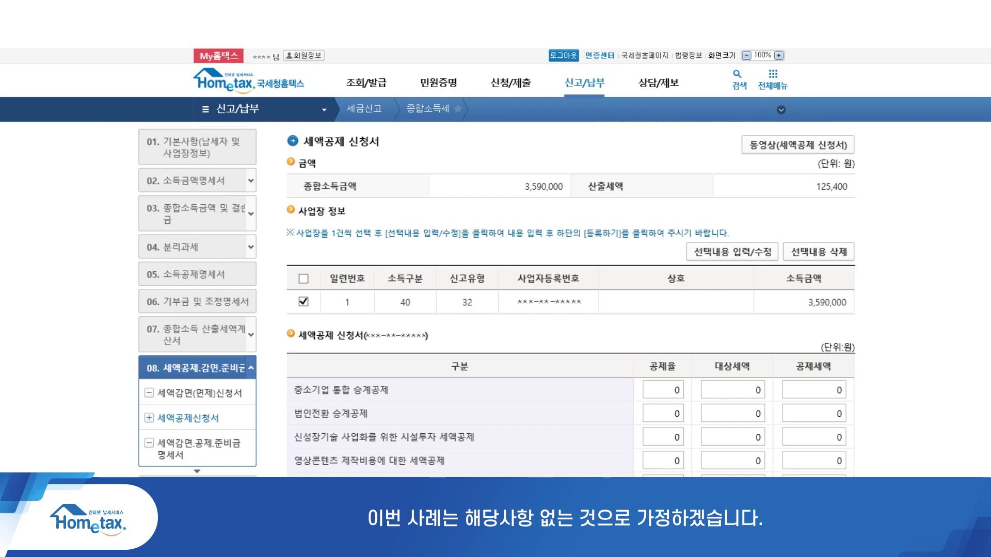
pyautogui.scroll(-6, 568, 309)
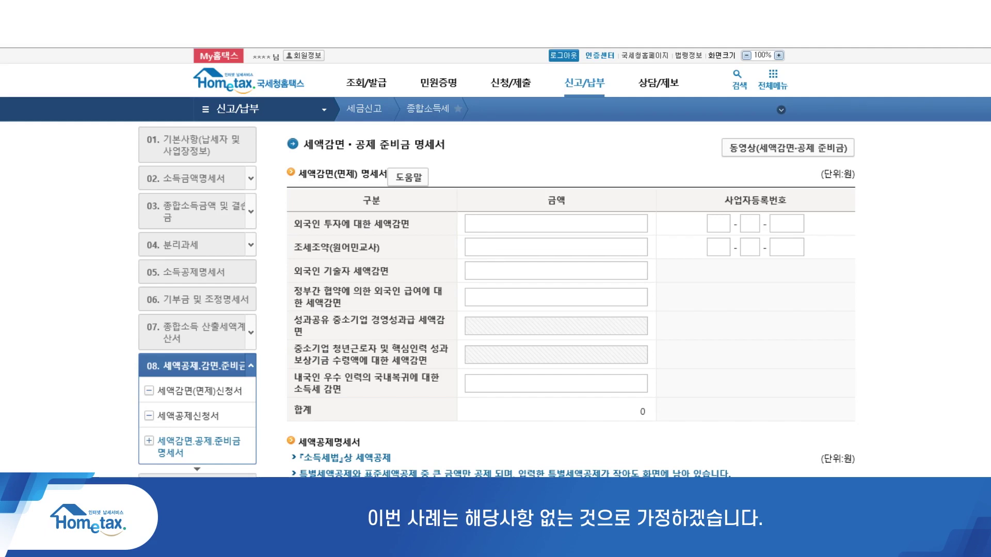
pyautogui.scroll(-6, 568, 310)
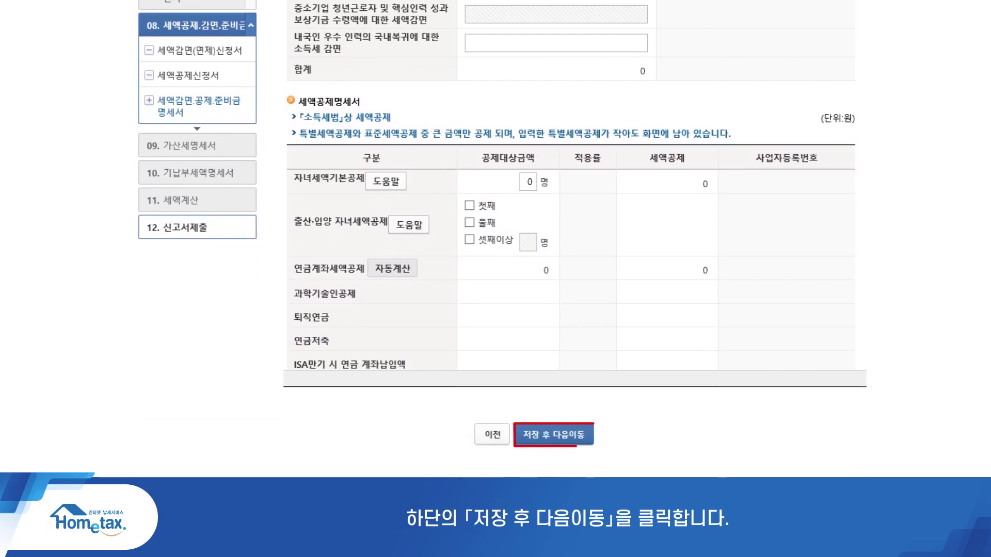
pyautogui.click(554, 435)
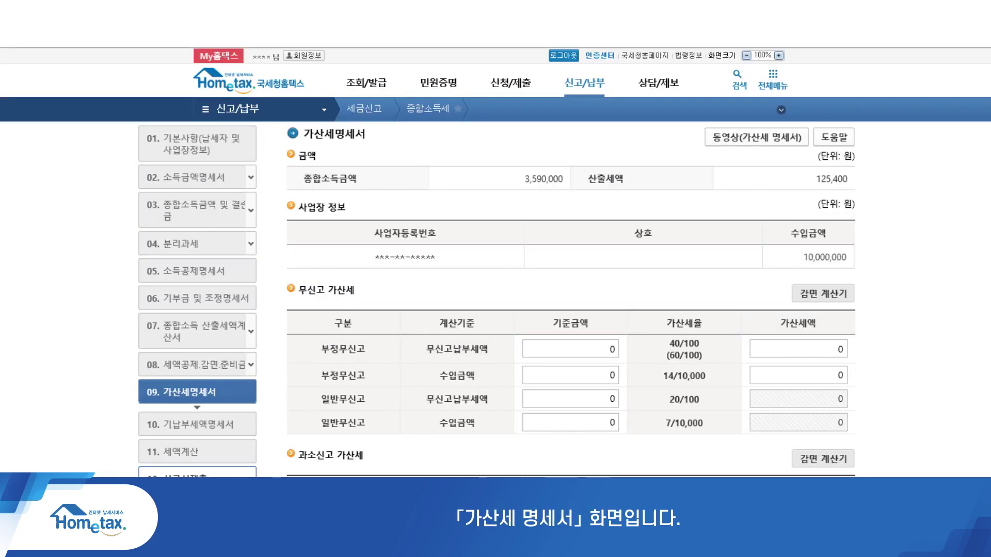
# - Save the 가산세명세서 without entering any penalty tax and continue
pyautogui.scroll(-9, 571, 300)
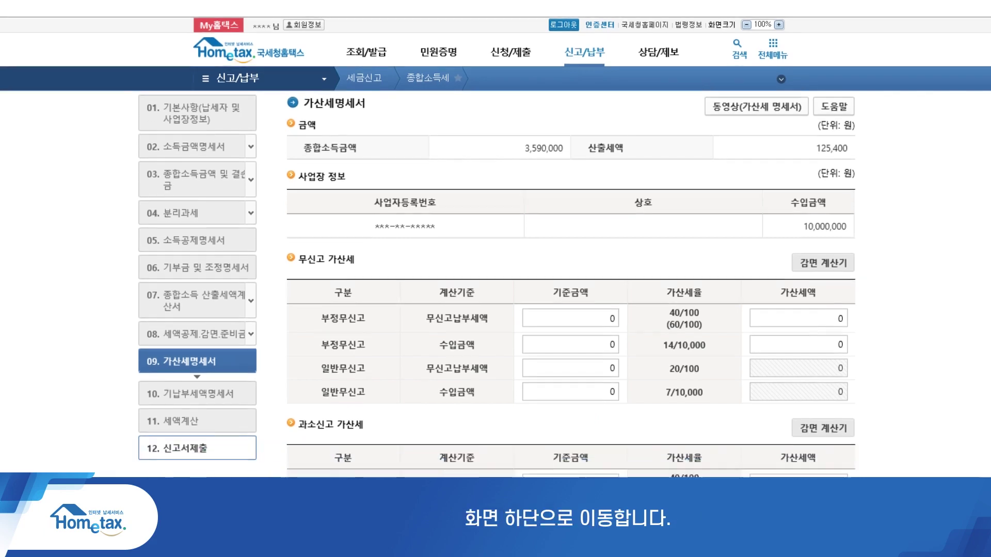
pyautogui.scroll(-6, 571, 237)
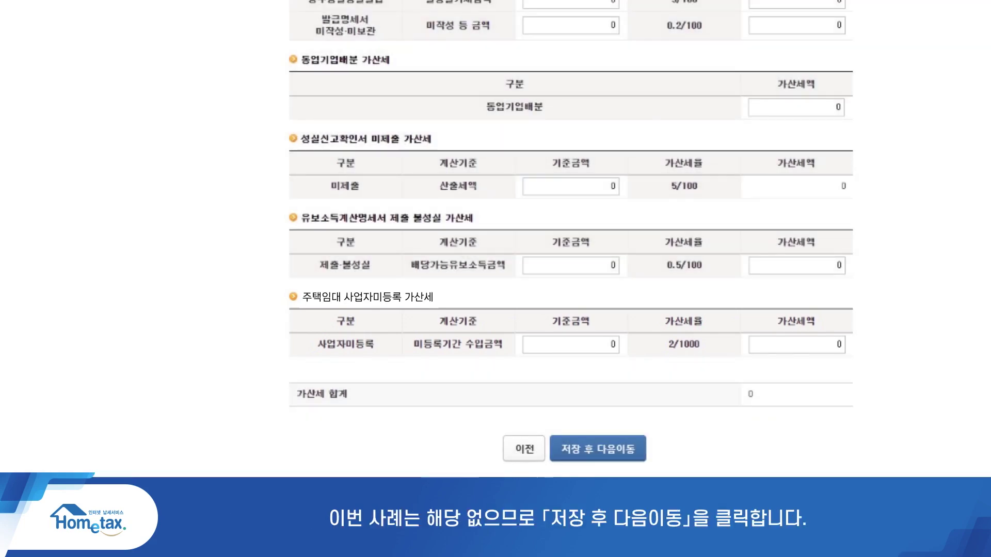
pyautogui.click(596, 449)
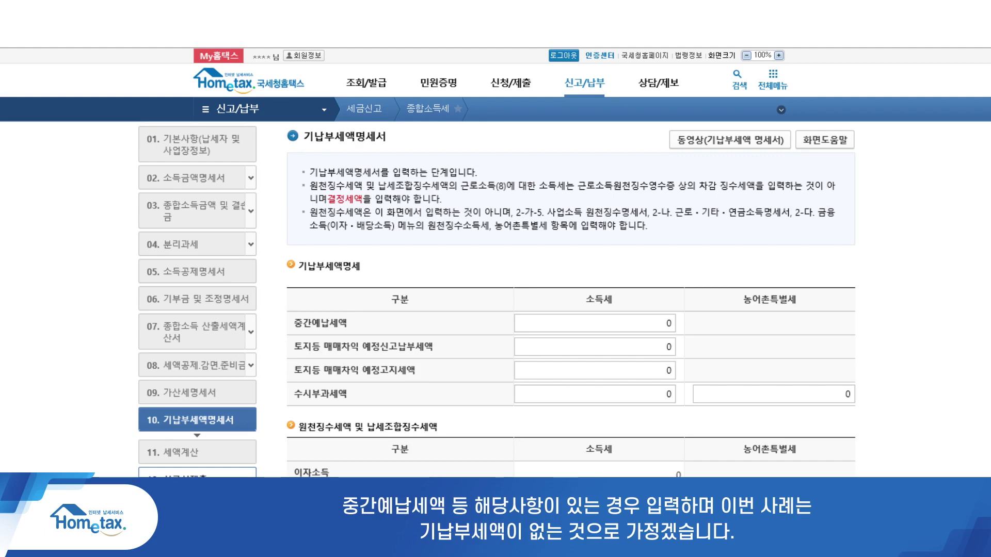
# - Save the 기납부세액명세서 without entering any prepaid tax and continue
pyautogui.scroll(-3, 495, 253)
pyautogui.scroll(-2, 495, 252)
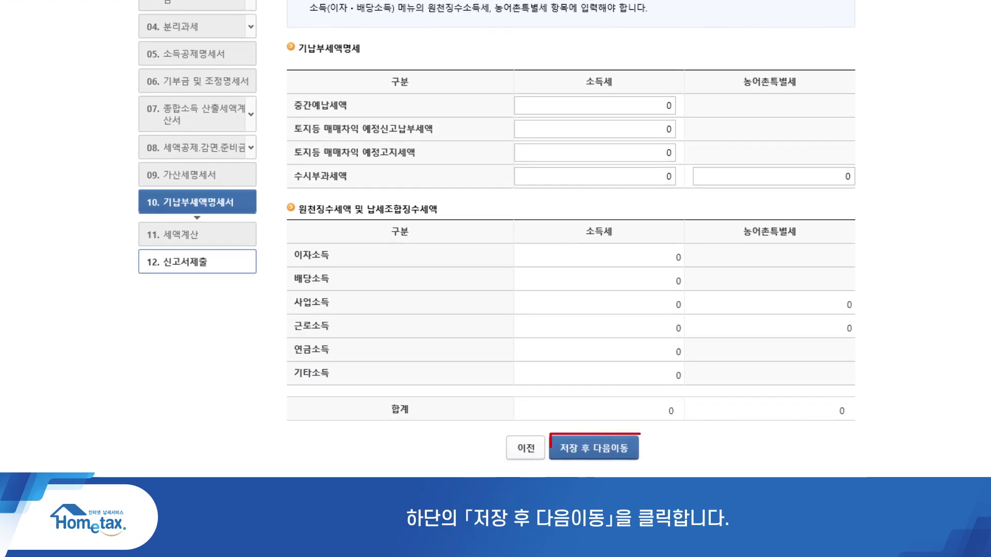
pyautogui.click(596, 450)
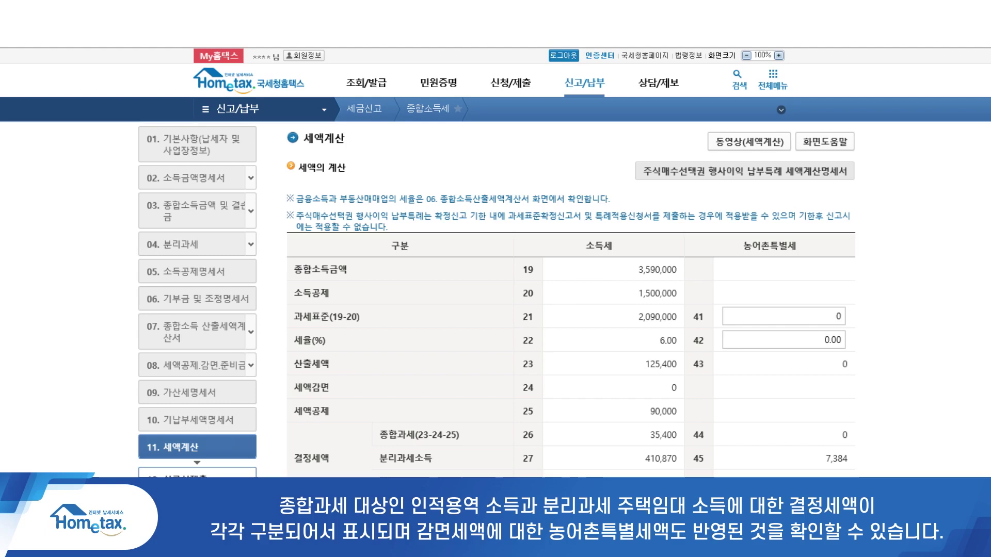
# - Review the 세액계산 page, proceed to 신고서제출 and check the return summary
pyautogui.scroll(-3, 568, 310)
pyautogui.scroll(-10, 568, 258)
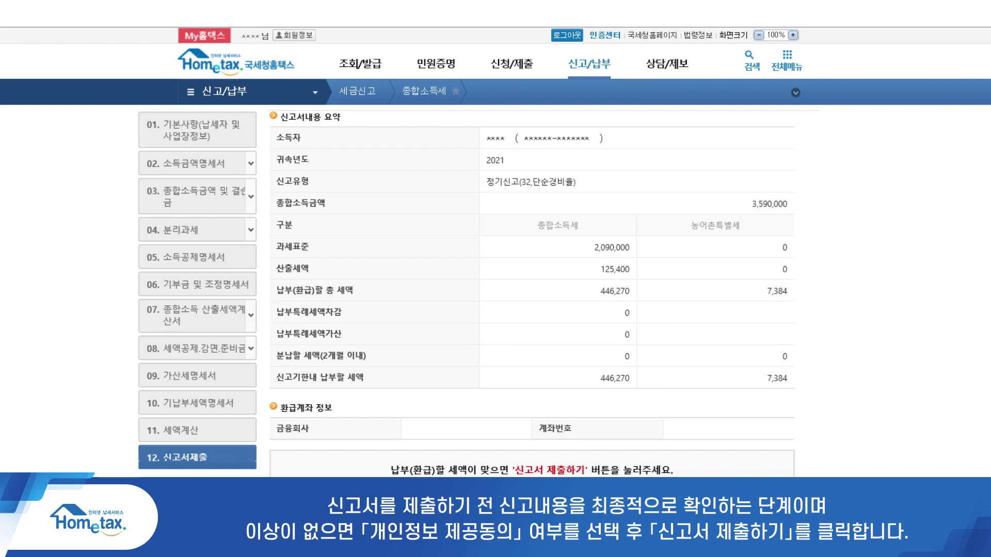
pyautogui.scroll(-5, 495, 237)
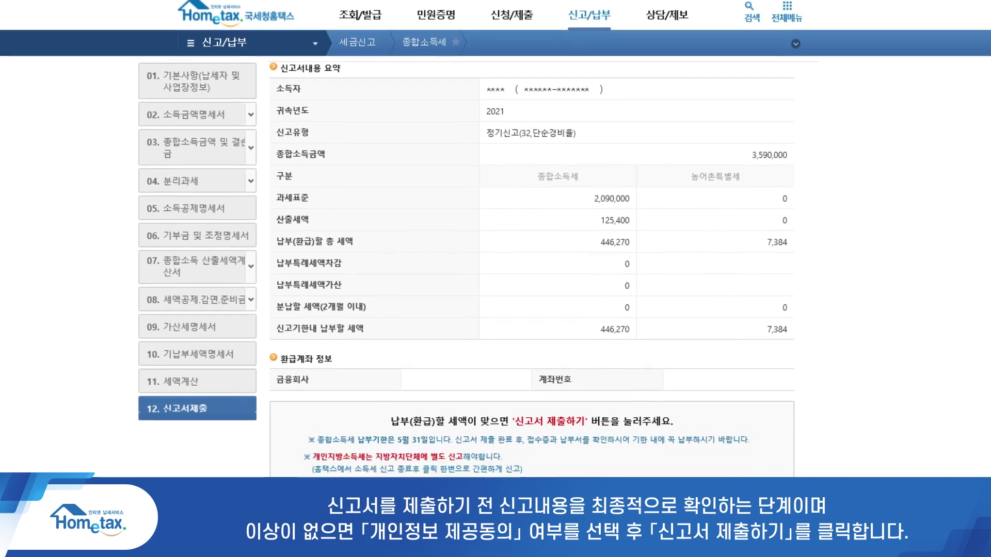